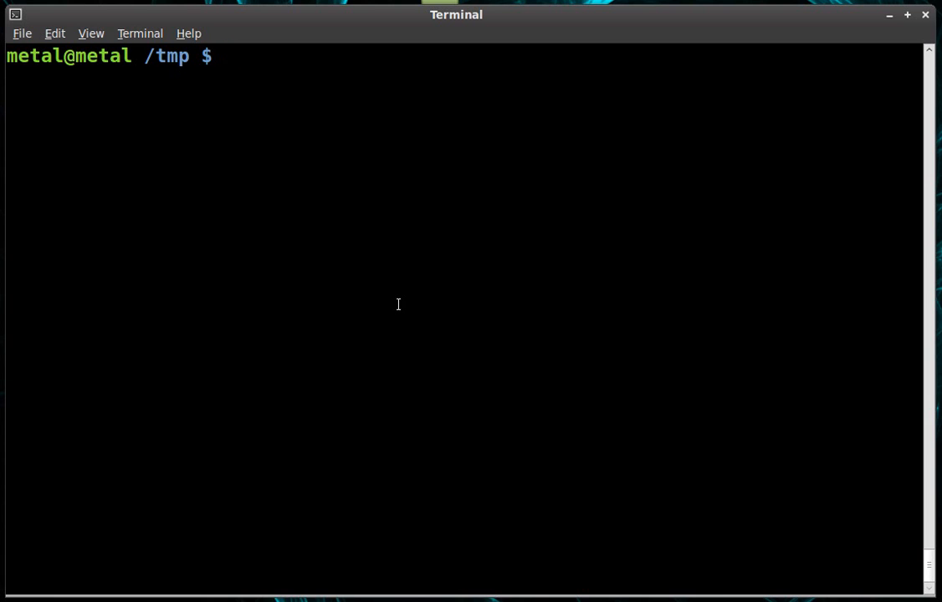
{"action": "type", "text": "ls"}
Discard the half-typed listing command before entering xdg-open icon.png.
{"action": "key", "text": "BackSpace"}
{"action": "key", "text": "BackSpace"}
{"action": "key", "text": "BackSpace"}
{"action": "type", "text": "xdg"}
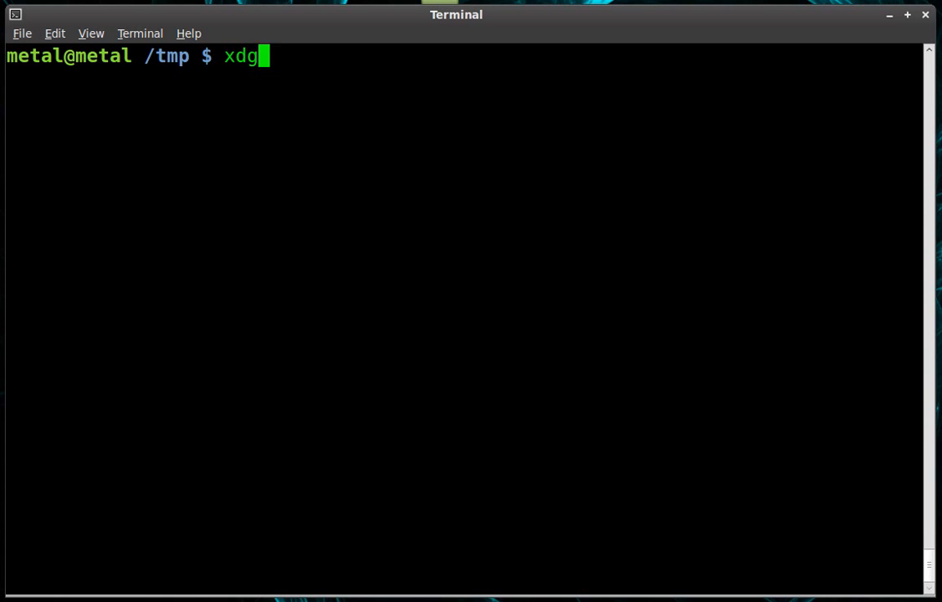
{"action": "type", "text": "-open "}
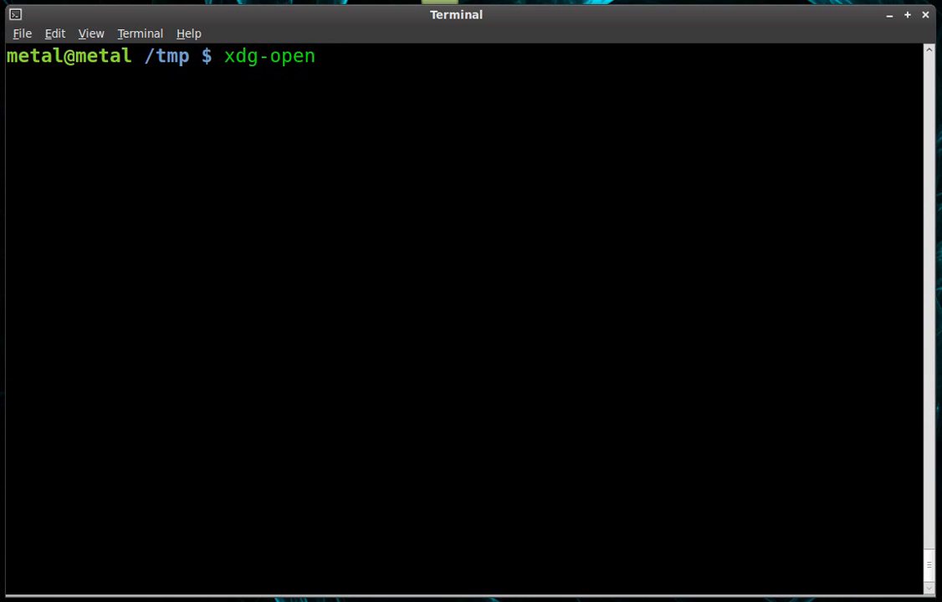
{"action": "type", "text": "icon.png"}
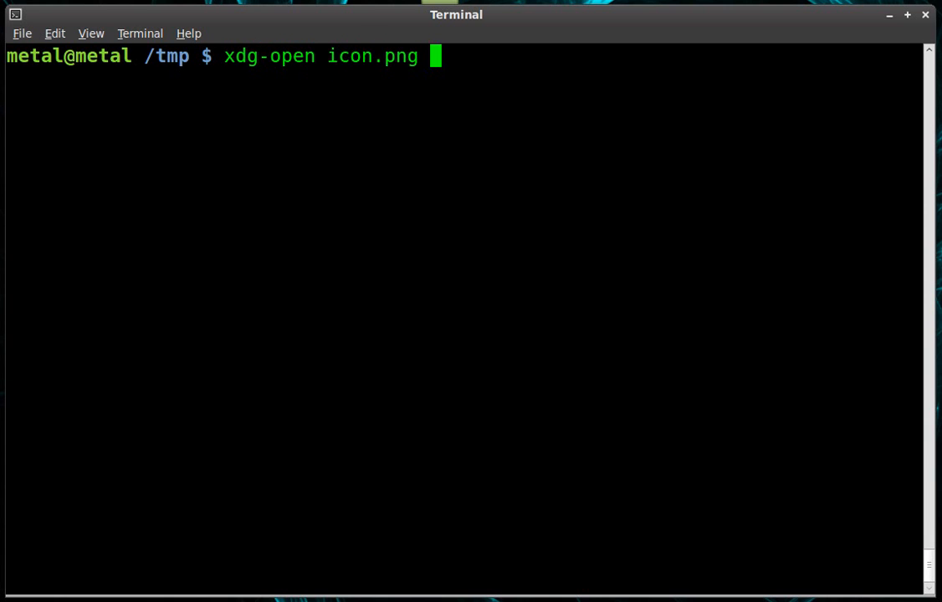
View icon.png in Eye of GNOME, close the viewer and clear the terminal to a fresh prompt.
{"action": "key", "text": "Return"}
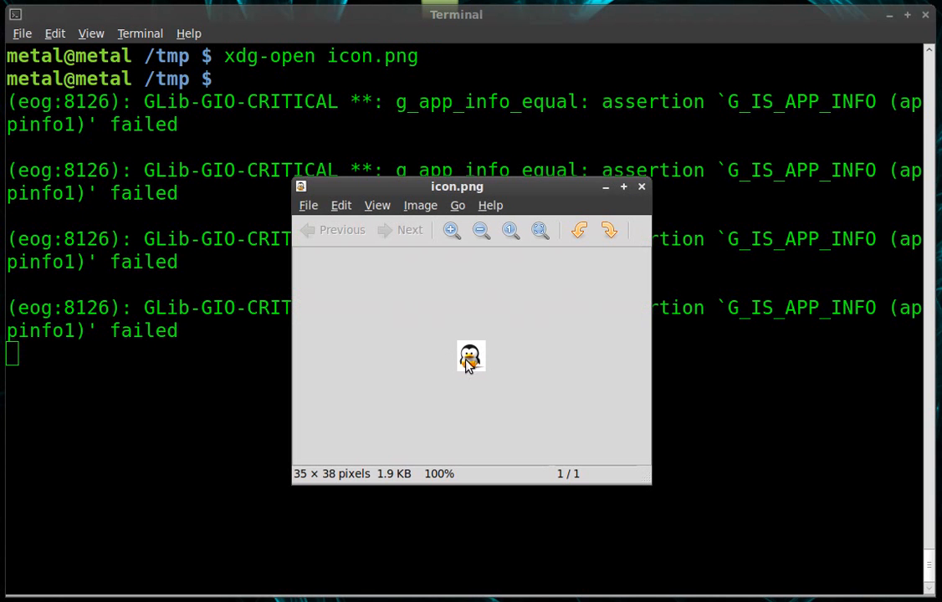
{"action": "scroll", "coordinate": [477, 369], "scroll_direction": "up", "scroll_amount": 2}
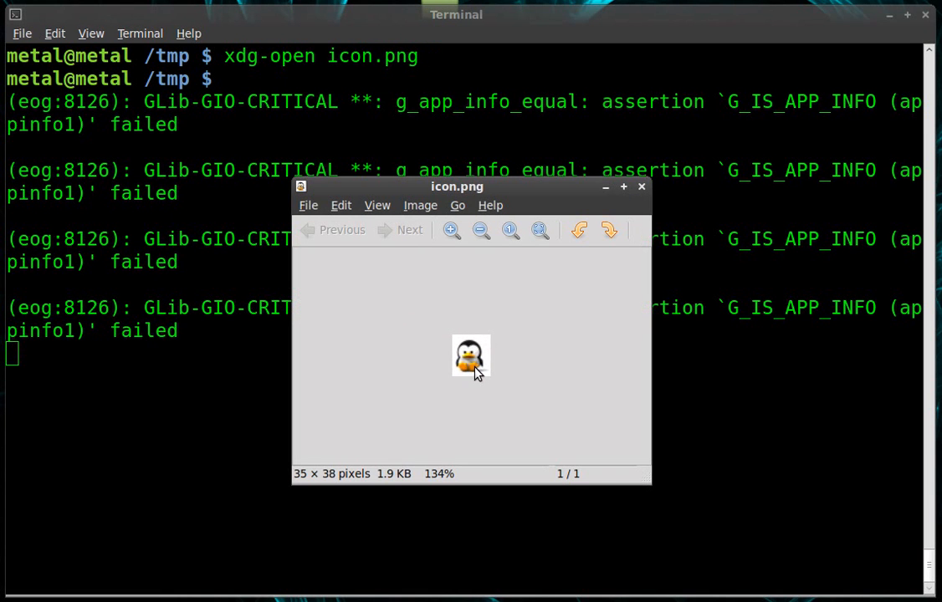
{"action": "scroll", "coordinate": [473, 361], "scroll_direction": "up", "scroll_amount": 2}
{"action": "scroll", "coordinate": [472, 359], "scroll_direction": "up", "scroll_amount": 3}
{"action": "scroll", "coordinate": [471, 358], "scroll_direction": "up", "scroll_amount": 3}
{"action": "scroll", "coordinate": [471, 358], "scroll_direction": "up", "scroll_amount": 1}
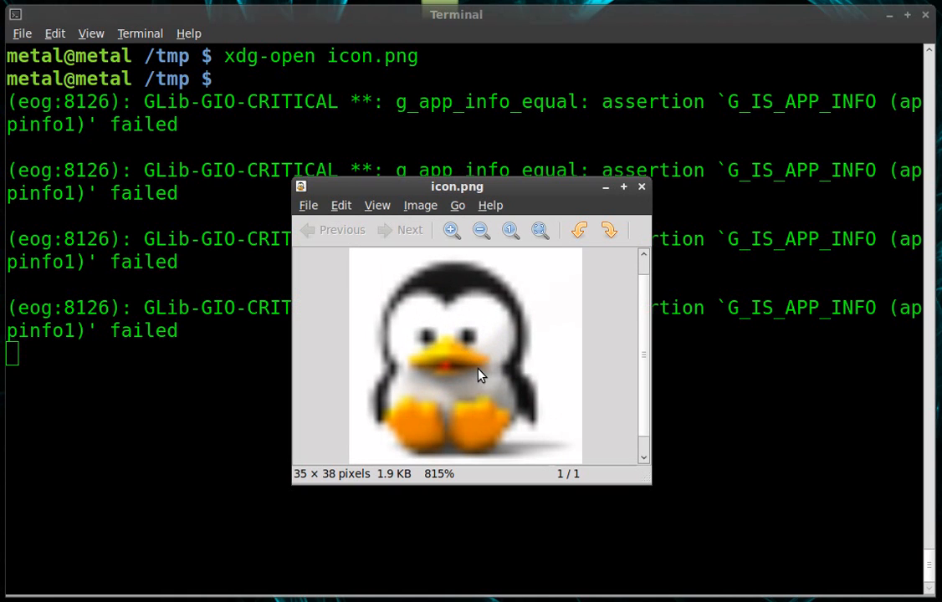
{"action": "left_click", "coordinate": [641, 187]}
{"action": "triple_click", "coordinate": [410, 418]}
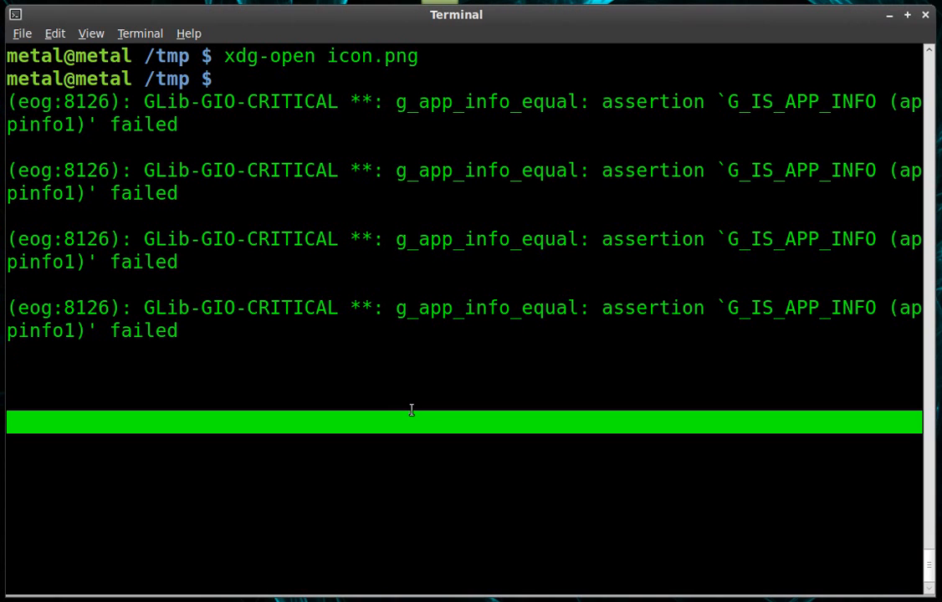
{"action": "key", "text": "Return"}
{"action": "type", "text": "clear"}
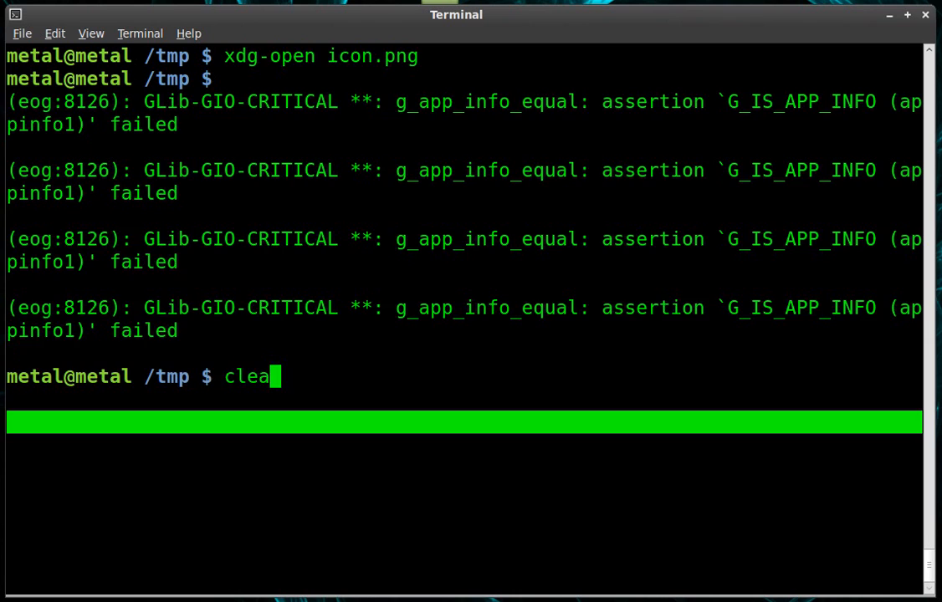
{"action": "key", "text": "Return"}
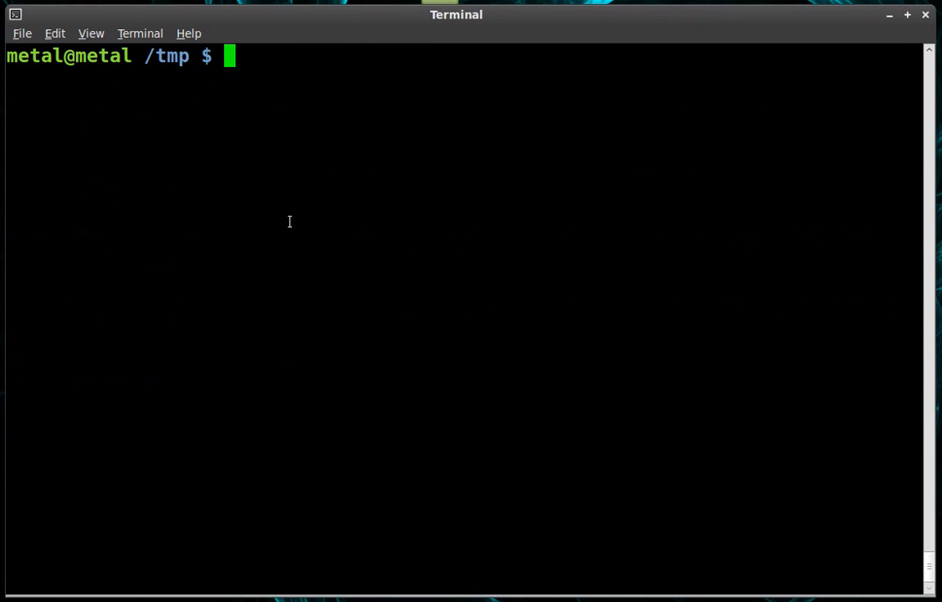
{"action": "type", "text": "./win.py"}
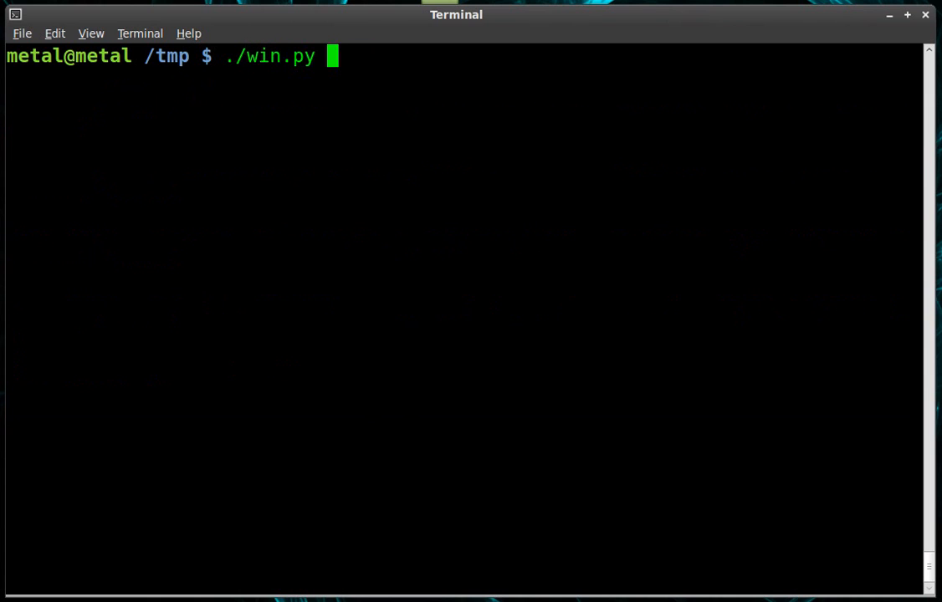
Run ./win.py, move This is my Window to the centre, check its window menu and close it.
{"action": "key", "text": "Return"}
{"action": "left_click_drag", "start_coordinate": [774, 384], "coordinate": [360, 279]}
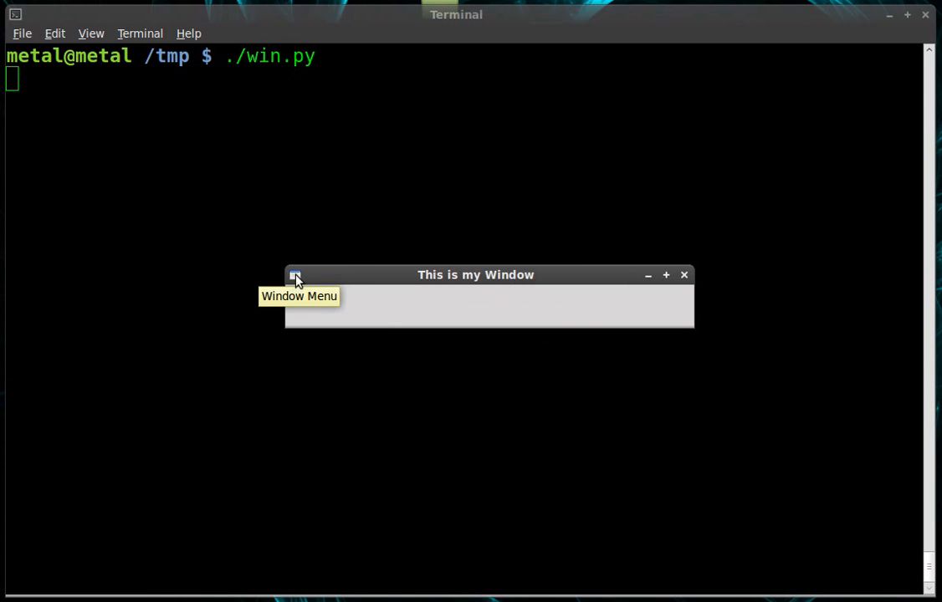
{"action": "left_click", "coordinate": [296, 276]}
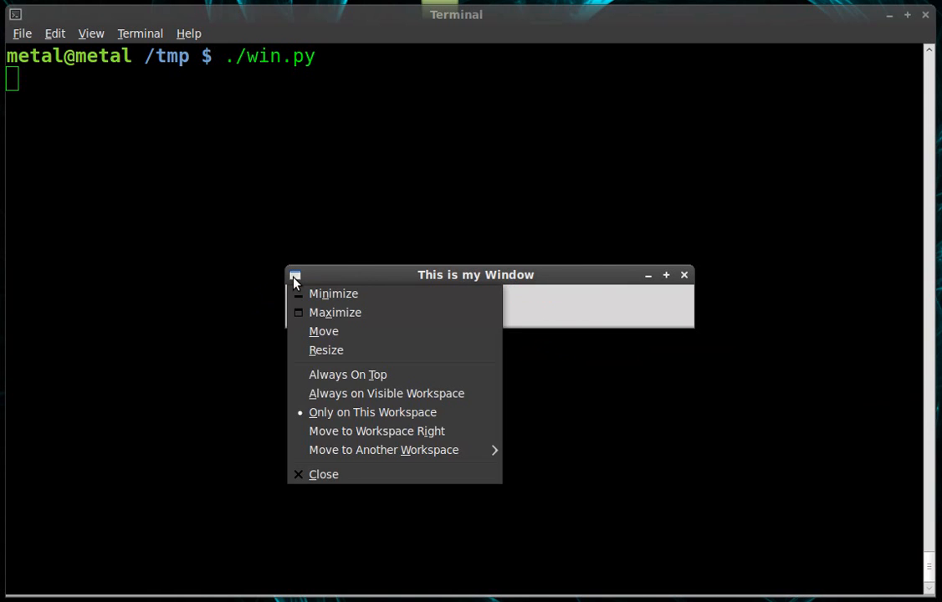
{"action": "left_click", "coordinate": [343, 276]}
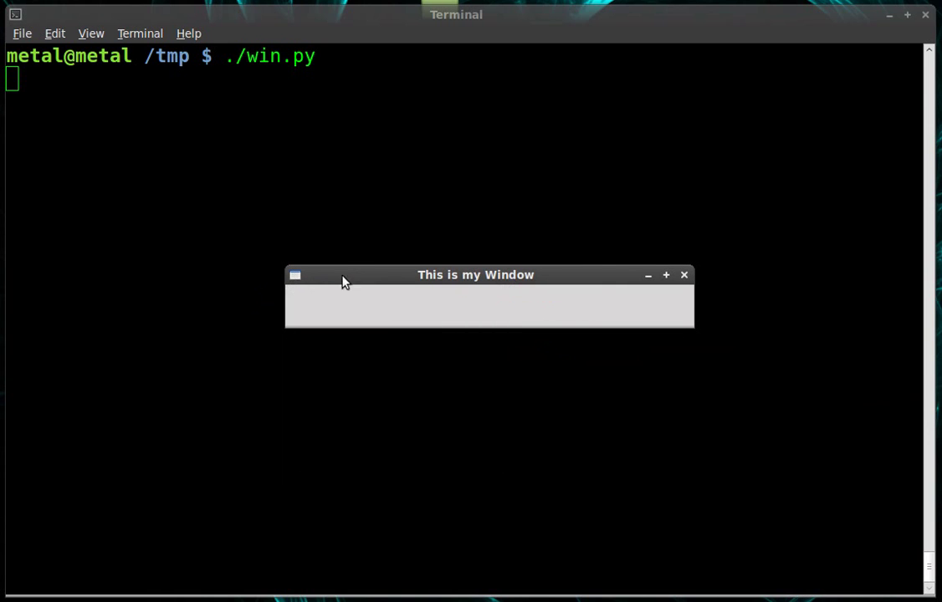
{"action": "left_click", "coordinate": [685, 276]}
Recall and clear the previous command before entering vim win.py.
{"action": "key", "text": "Up"}
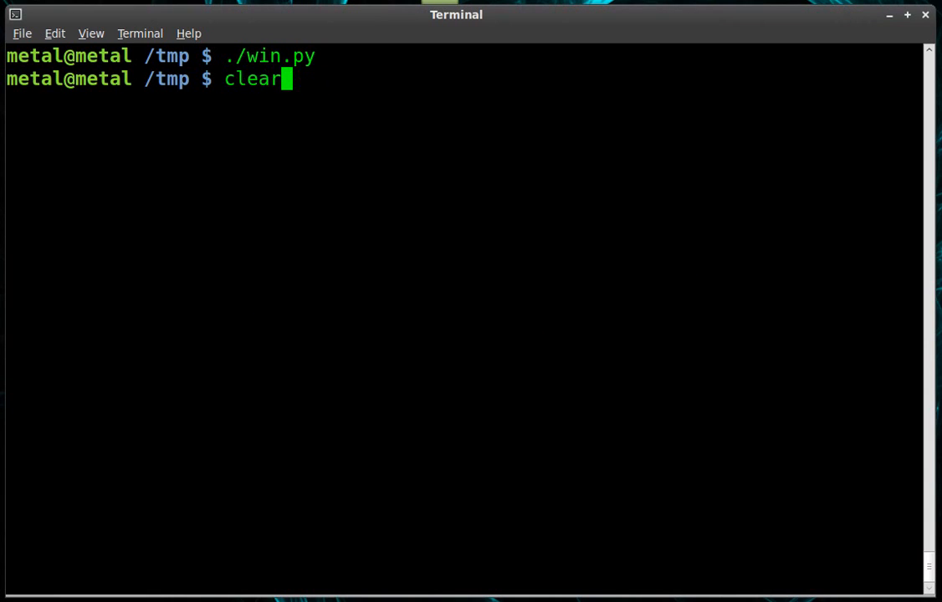
{"action": "key", "text": "Down"}
{"action": "type", "text": "vim"}
{"action": "type", "text": " win.py"}
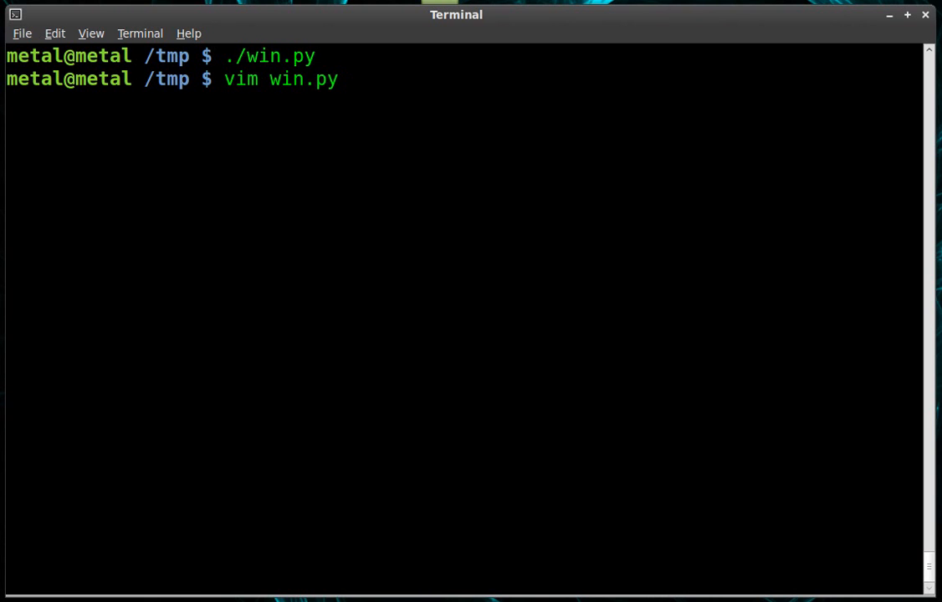
Load win.py in Vim and start an indented new line after the setGeometry call.
{"action": "key", "text": "Return"}
{"action": "key", "text": "Down"}
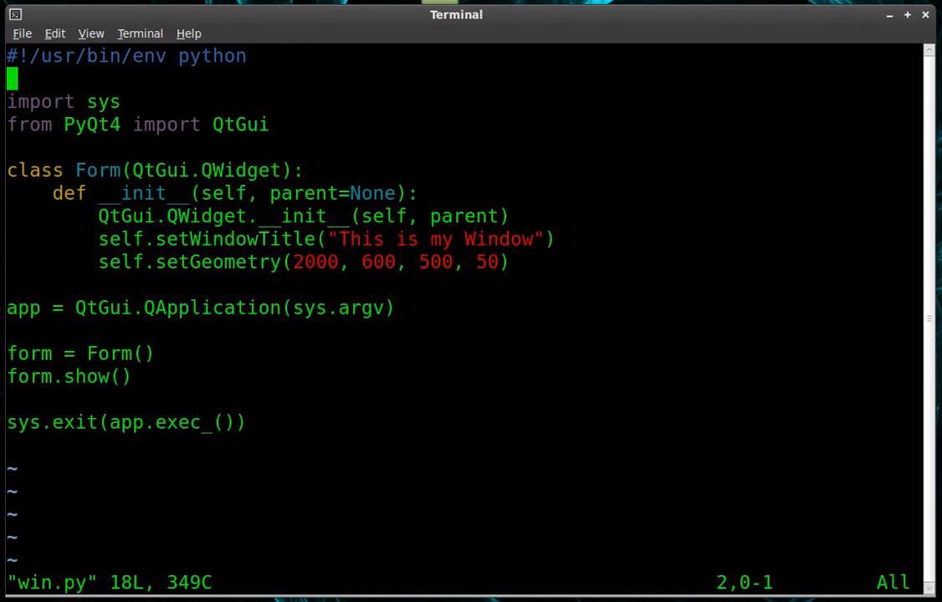
{"action": "key", "text": "Down"}
{"action": "key", "text": "Down"}
{"action": "key", "text": "Down"}
{"action": "key", "text": "Down"}
{"action": "key", "text": "Down"}
{"action": "key", "text": "Down"}
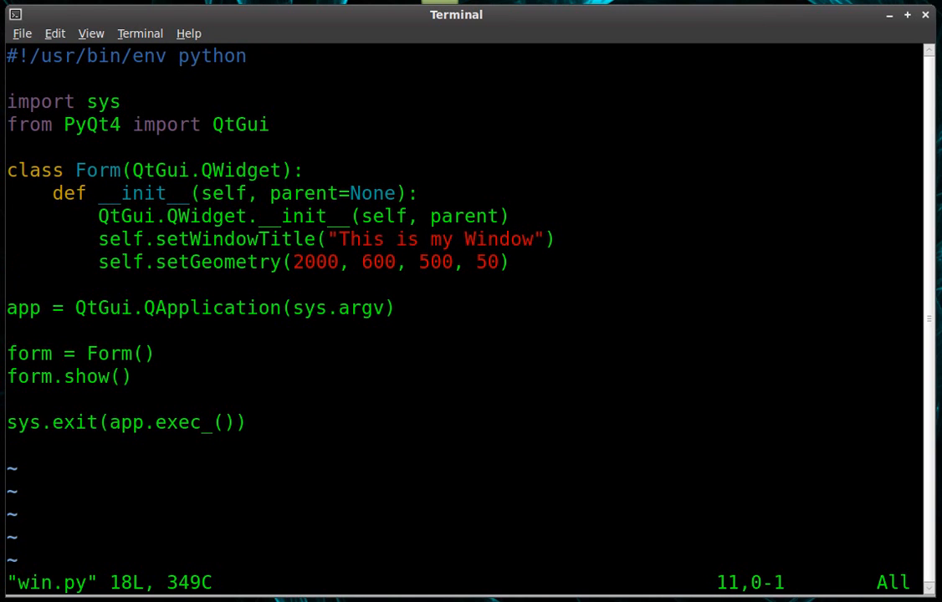
{"action": "key", "text": "i"}
{"action": "key", "text": "Return"}
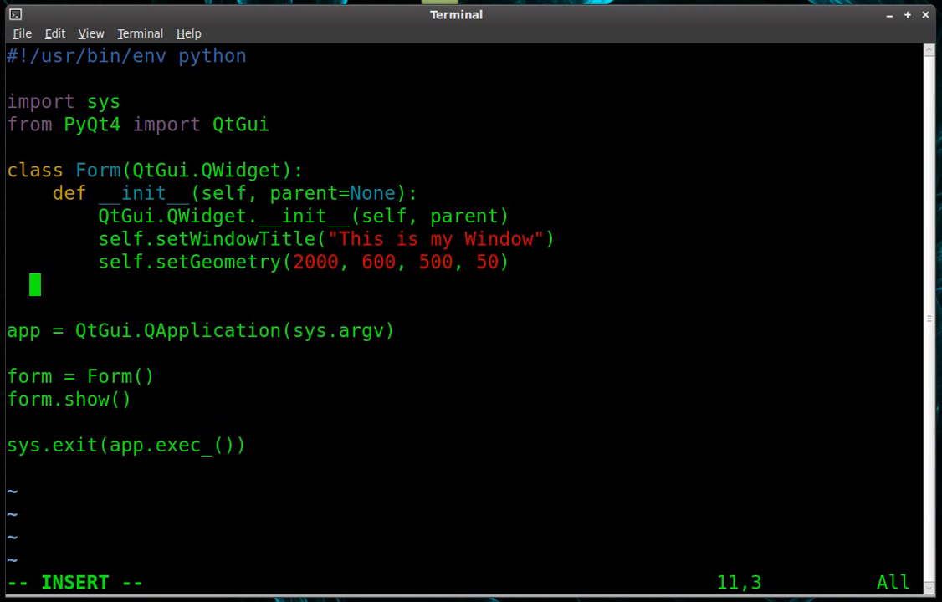
{"action": "key", "text": "BackSpace"}
{"action": "type", "text": "sel"}
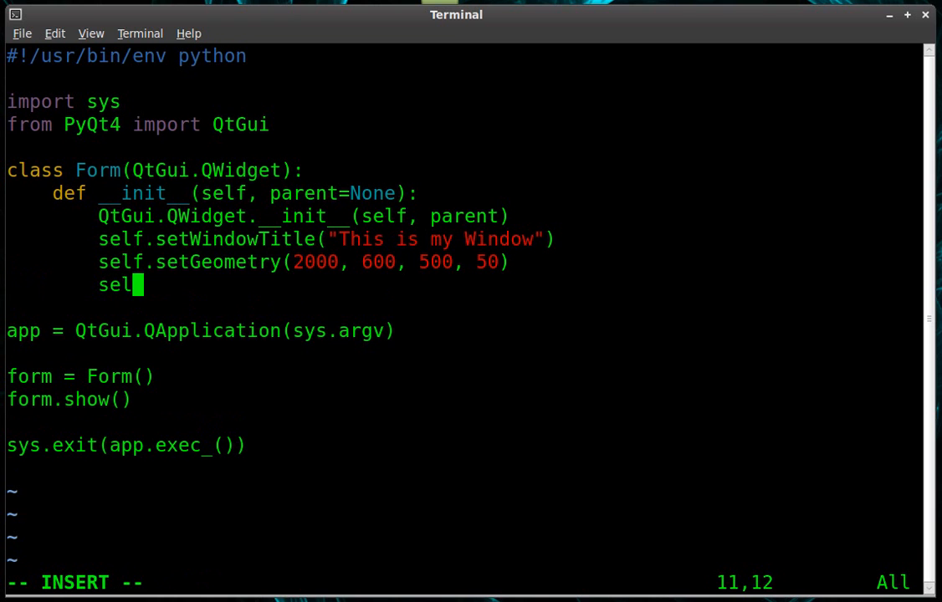
{"action": "type", "text": "f."}
{"action": "type", "text": "setW"}
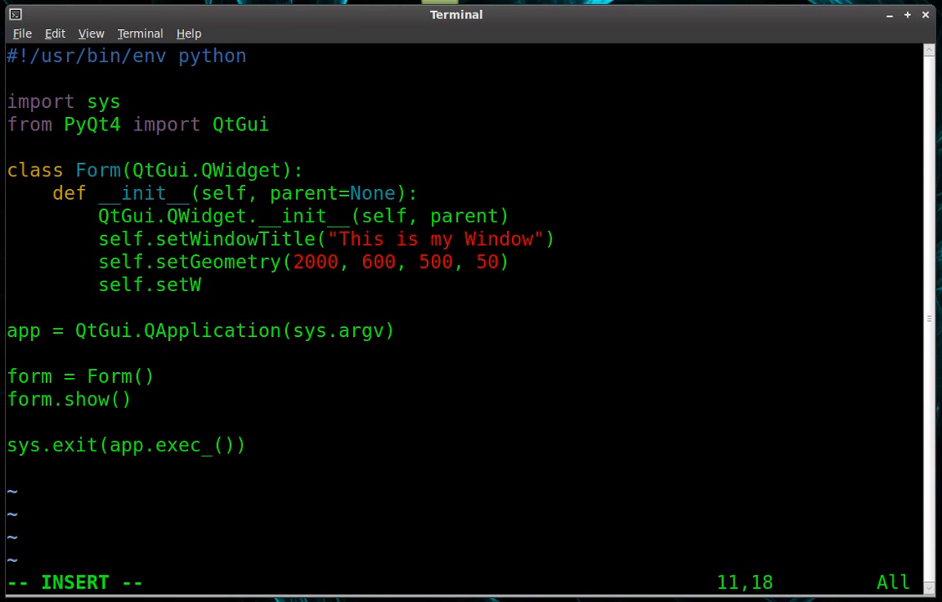
{"action": "type", "text": "indowIcon"}
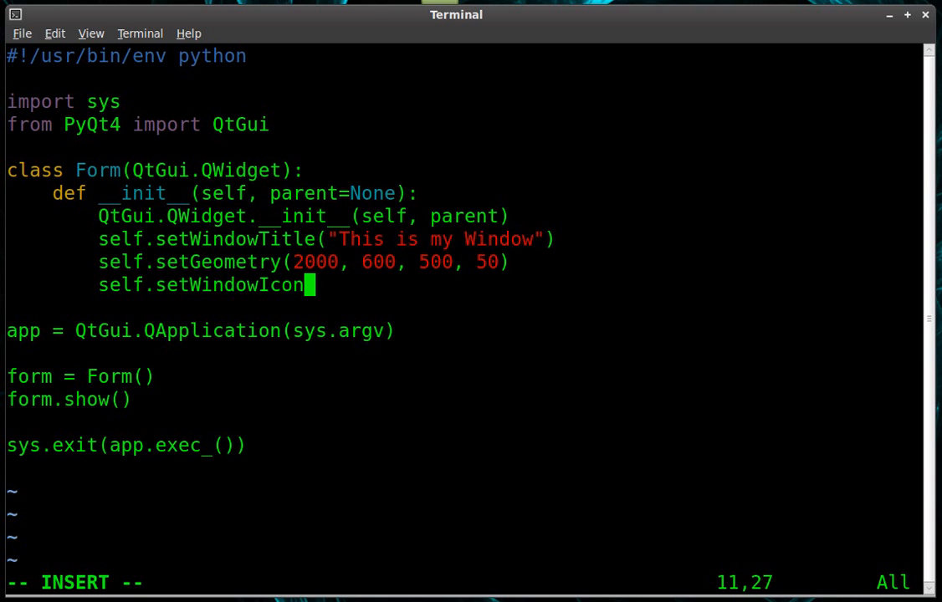
{"action": "type", "text": "("}
{"action": "type", "text": "Qt"}
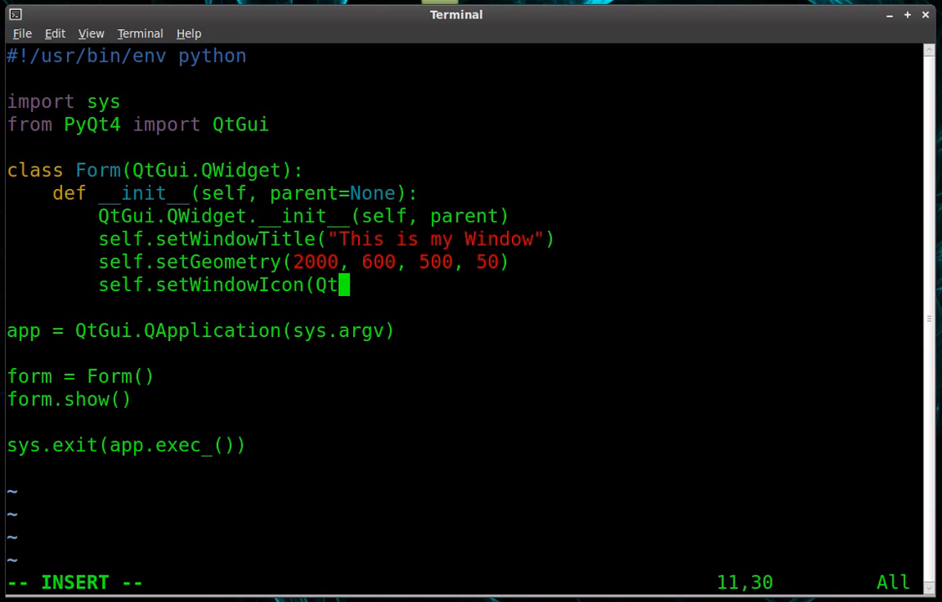
{"action": "type", "text": "Gui"}
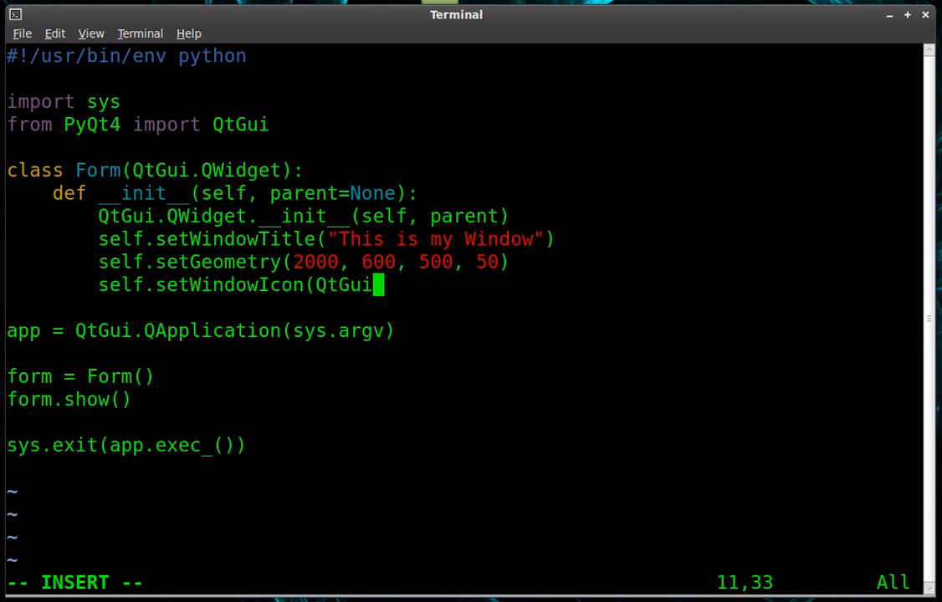
{"action": "type", "text": ".Q"}
{"action": "type", "text": "Icon"}
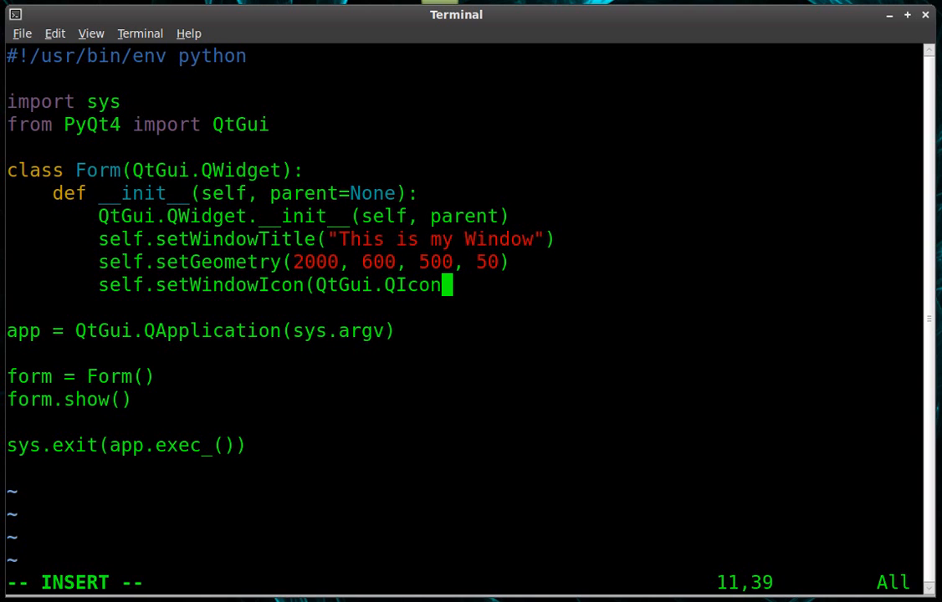
{"action": "type", "text": "("}
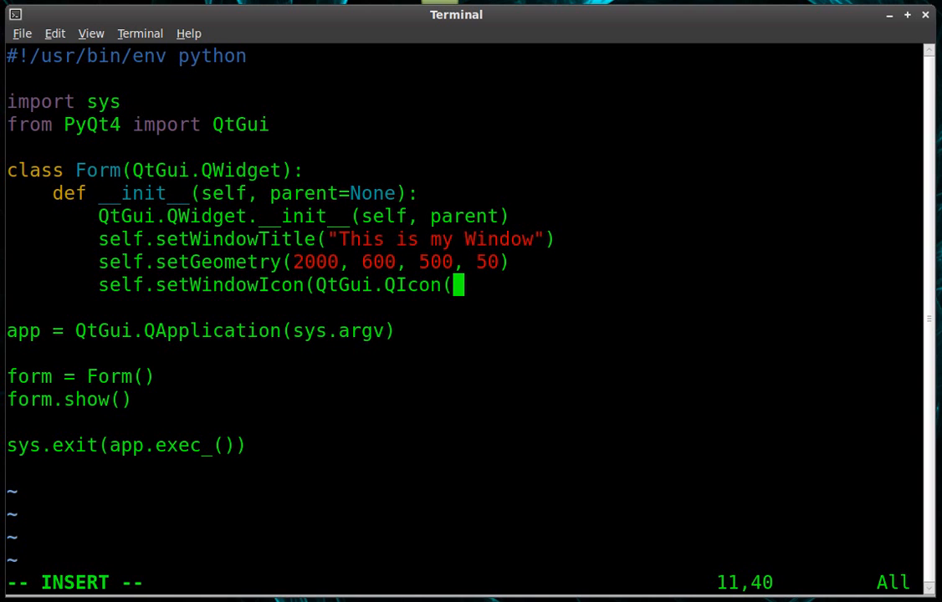
{"action": "type", "text": ")"}
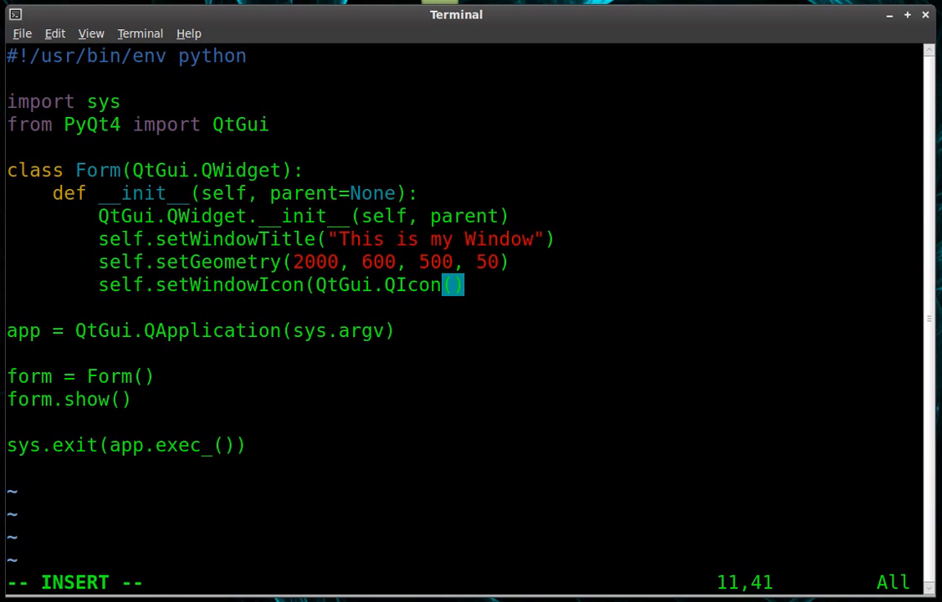
{"action": "type", "text": ")"}
Finish self.setWindowIcon(QtGui.QIcon("icon.png")), removing the stray colon after icon.png.
{"action": "key", "text": "Left"}
{"action": "key", "text": "Left"}
{"action": "type", "text": "\"icon."}
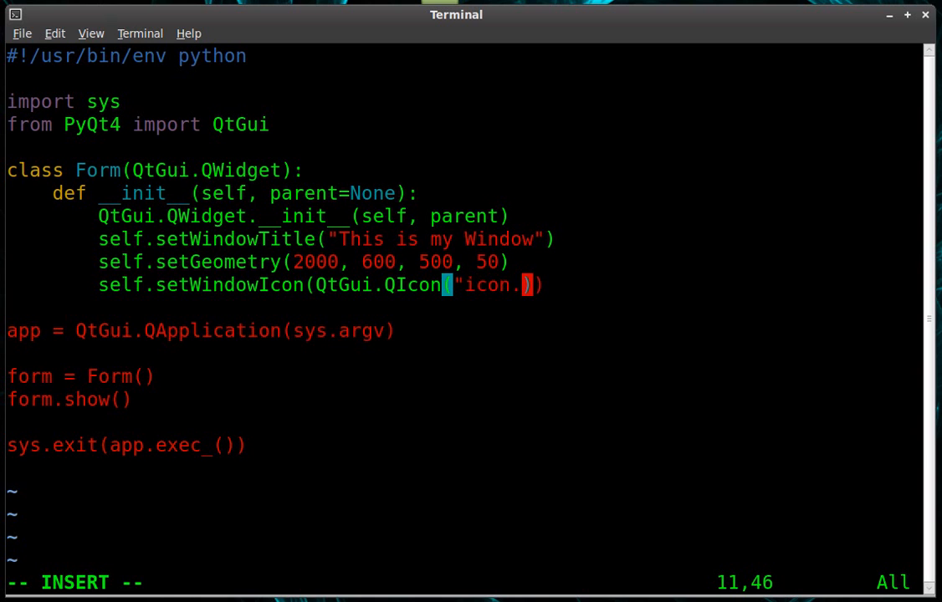
{"action": "type", "text": "png"}
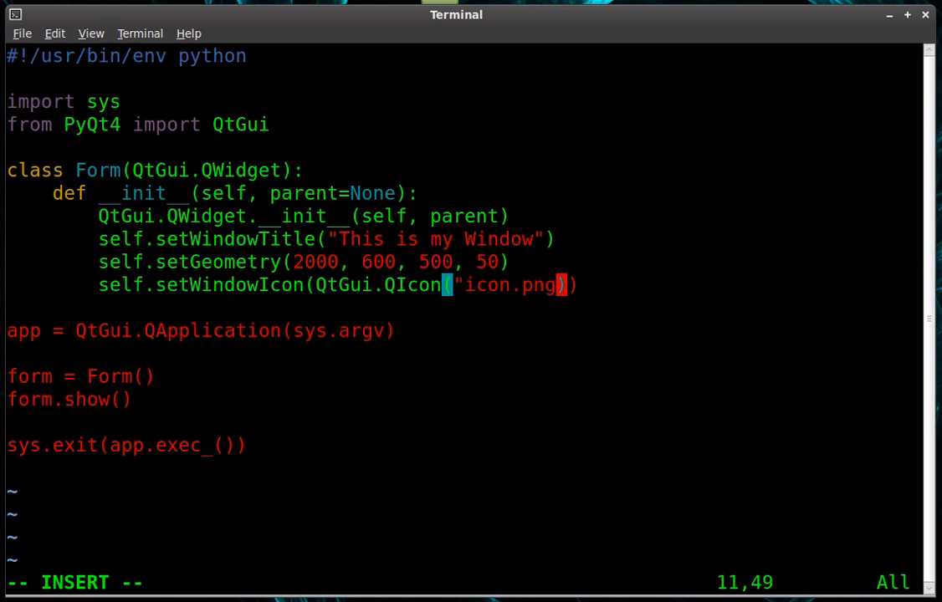
{"action": "type", "text": "\":"}
{"action": "key", "text": "BackSpace"}
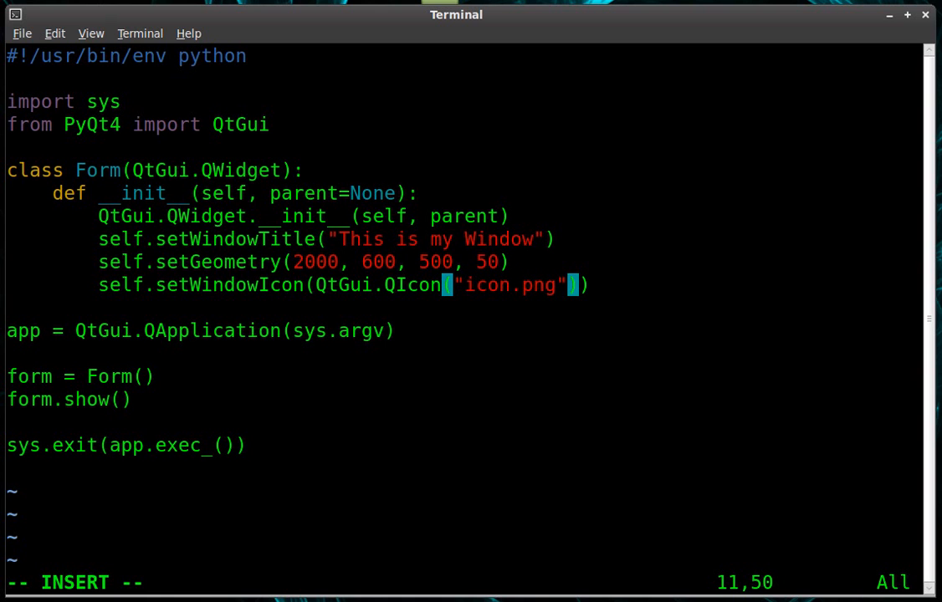
Highlight self, the setWindowIcon name and the QIcon("icon.png") argument while explaining the line.
{"action": "double_click", "coordinate": [113, 286]}
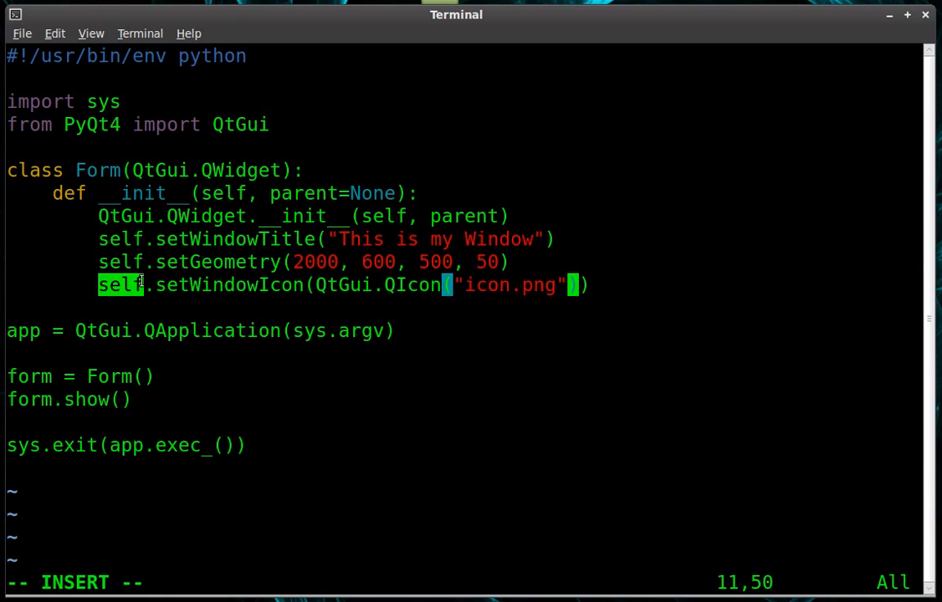
{"action": "double_click", "coordinate": [171, 285]}
{"action": "left_click_drag", "start_coordinate": [172, 285], "coordinate": [370, 285]}
{"action": "left_click", "coordinate": [318, 285]}
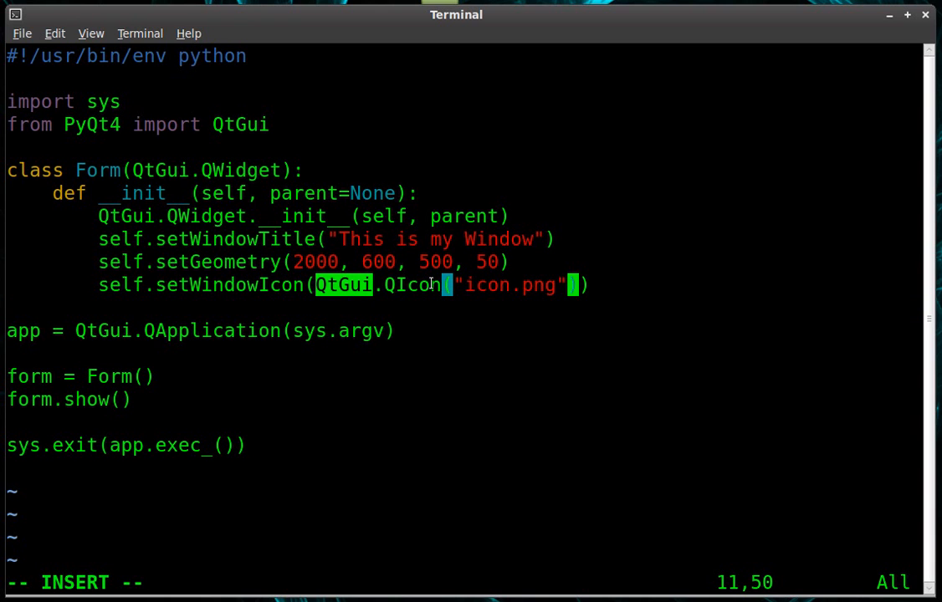
{"action": "left_click_drag", "start_coordinate": [385, 285], "coordinate": [557, 285]}
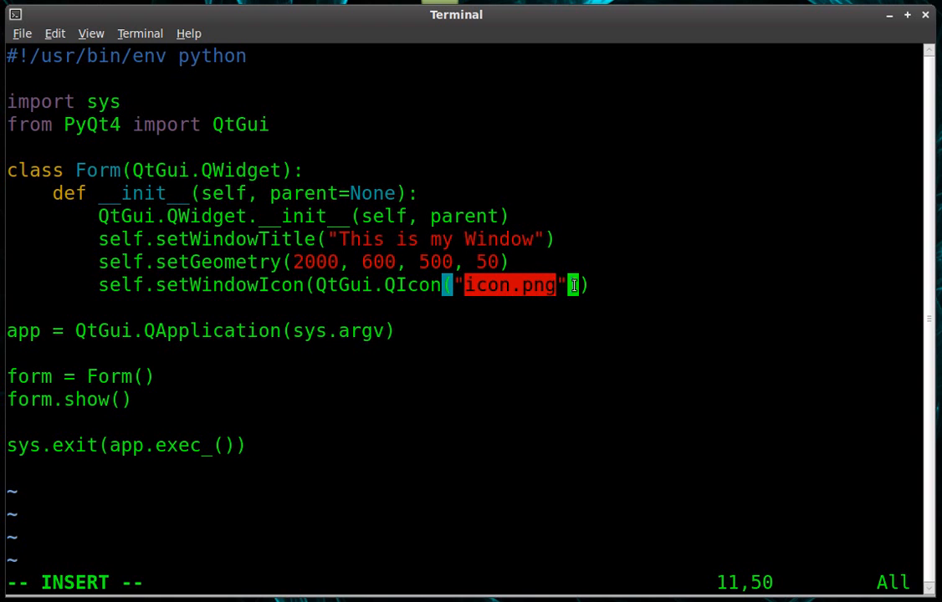
Save win.py with :wq, rerun it to show the Tux-icon window, then close that window.
{"action": "key", "text": "Escape"}
{"action": "type", "text": ":wq"}
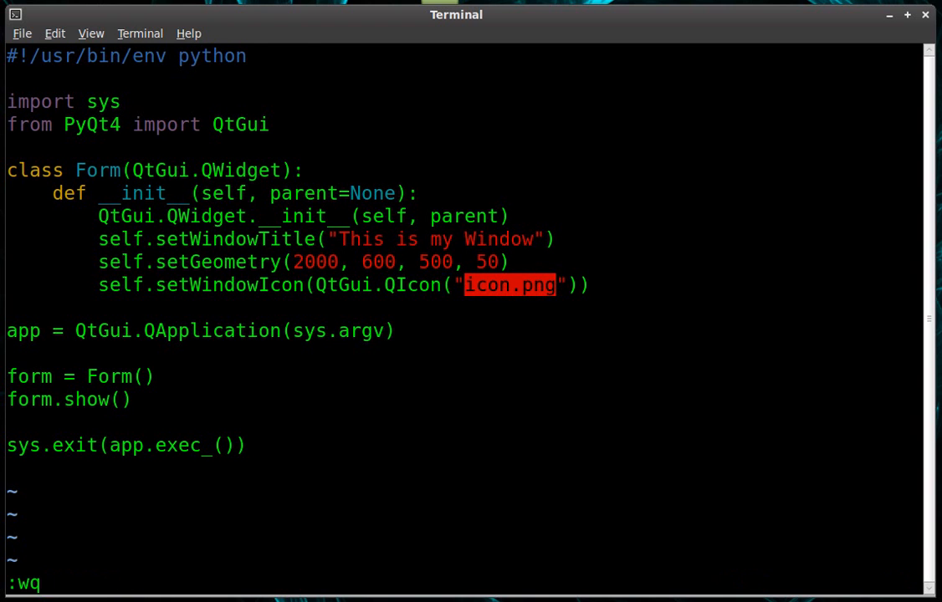
{"action": "key", "text": "Return"}
{"action": "type", "text": "./win.py"}
{"action": "key", "text": "Return"}
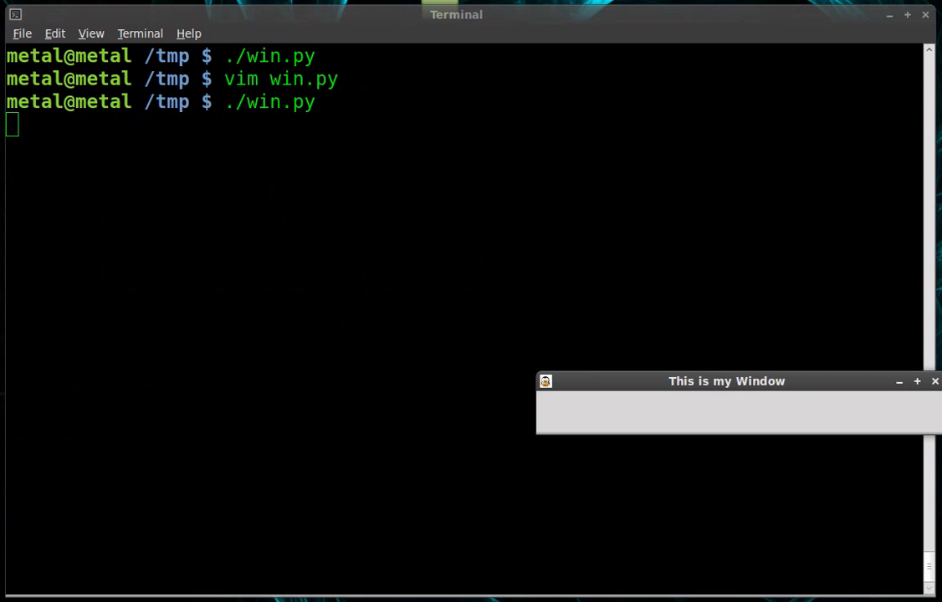
{"action": "left_click_drag", "start_coordinate": [728, 382], "coordinate": [504, 323]}
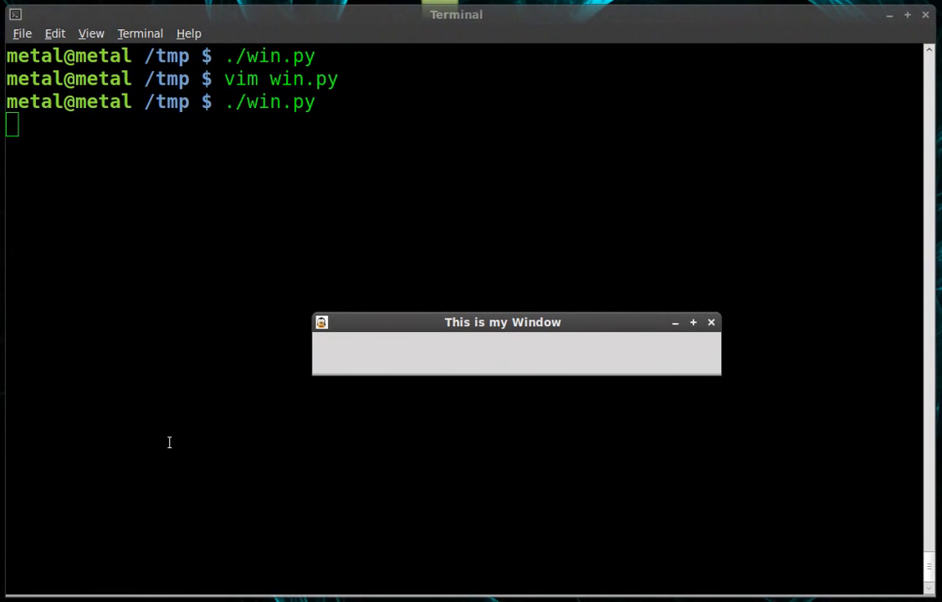
{"action": "left_click", "coordinate": [711, 323]}
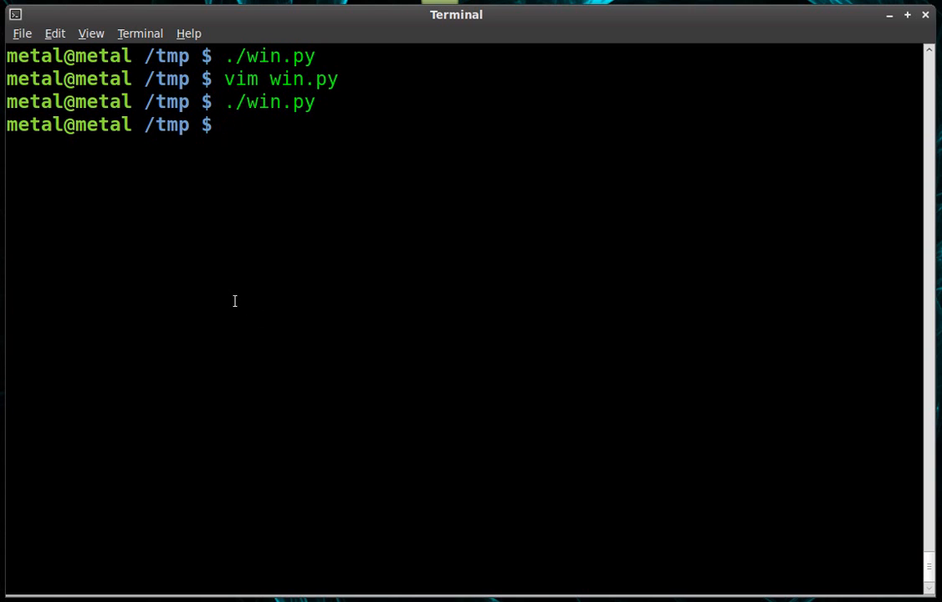
{"action": "type", "text": "./win.py"}
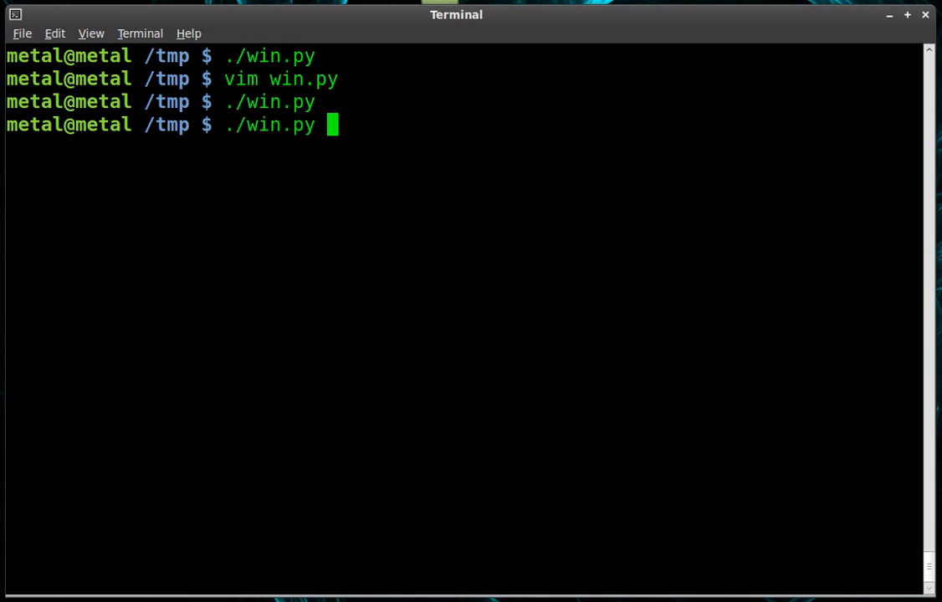
{"action": "key", "text": "Up"}
{"action": "key", "text": "Return"}
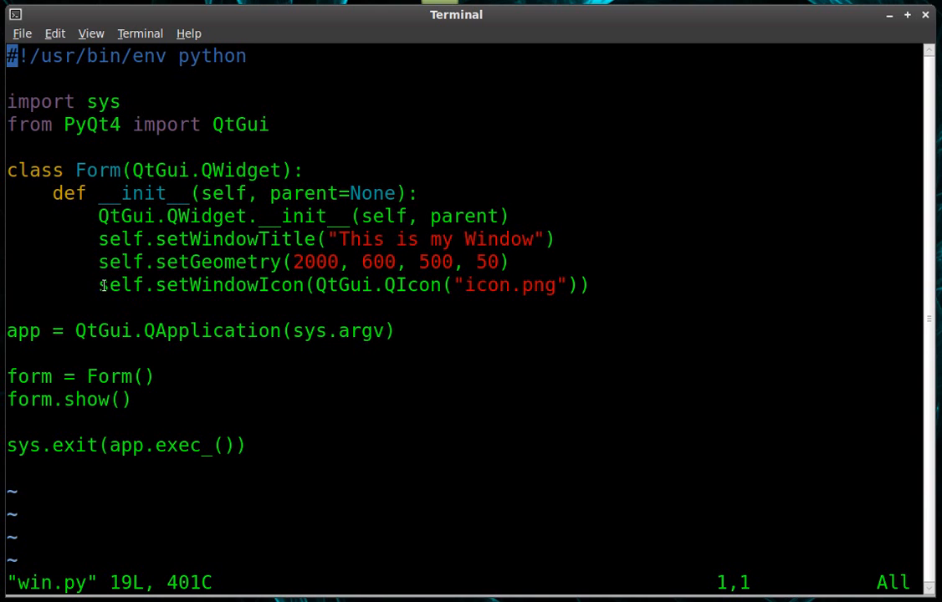
{"action": "double_click", "coordinate": [108, 286]}
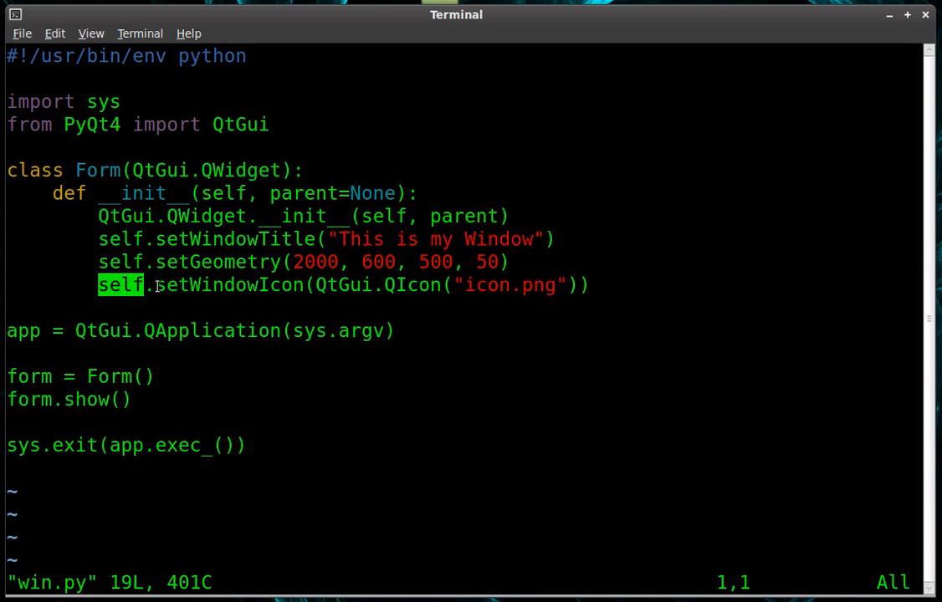
{"action": "left_click_drag", "start_coordinate": [156, 285], "coordinate": [303, 285]}
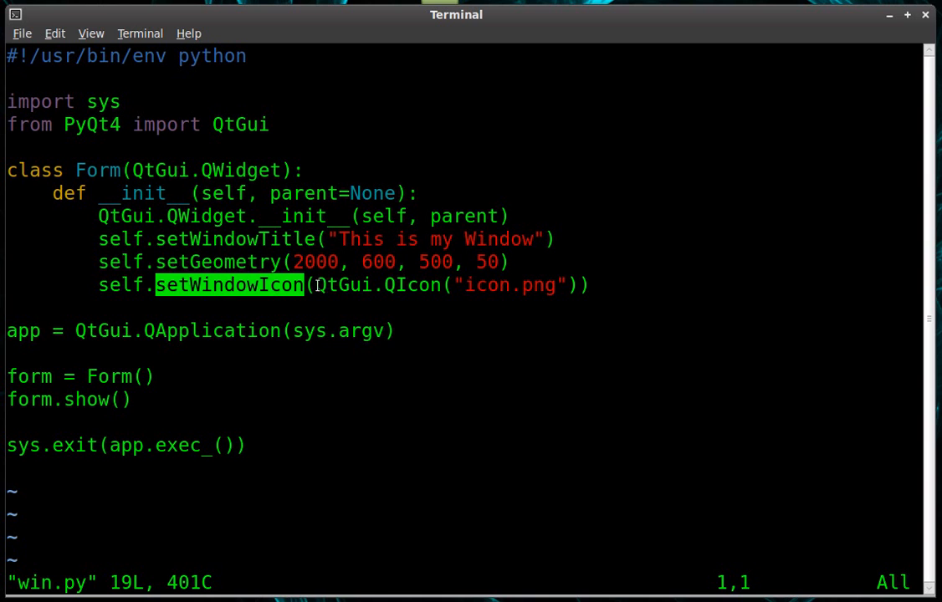
{"action": "left_click_drag", "start_coordinate": [316, 286], "coordinate": [557, 285]}
{"action": "left_click", "coordinate": [623, 309]}
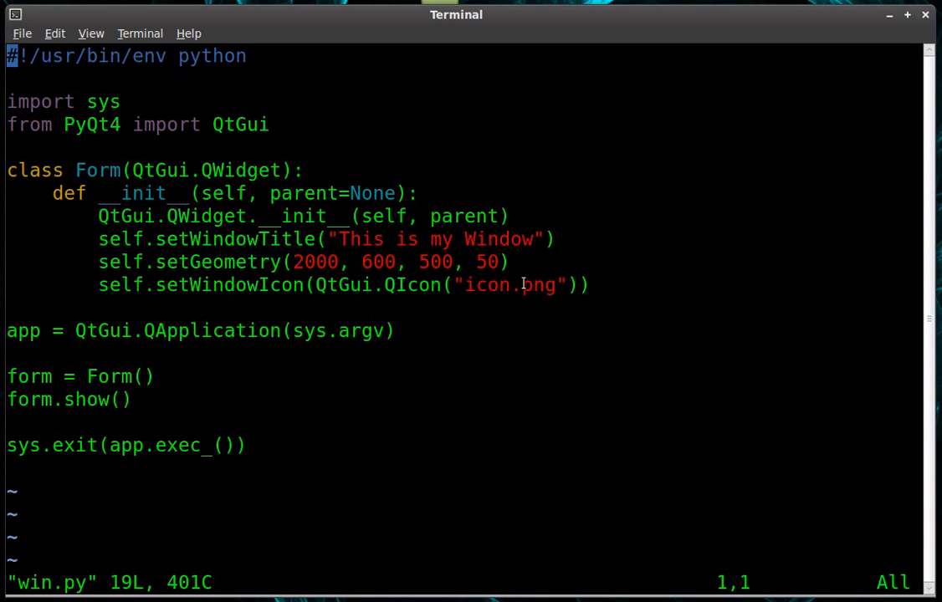
{"action": "type", "text": ":q"}
{"action": "key", "text": "Return"}
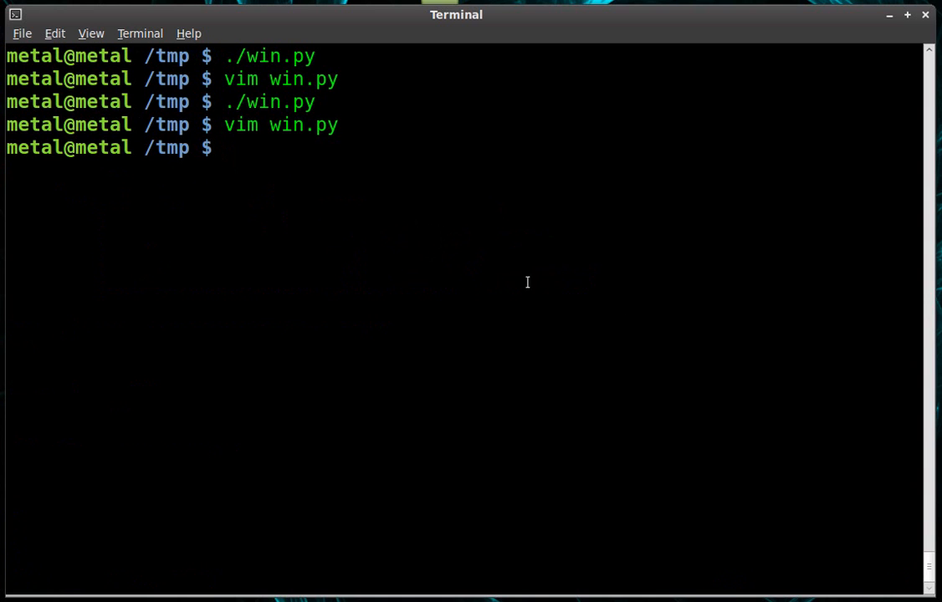